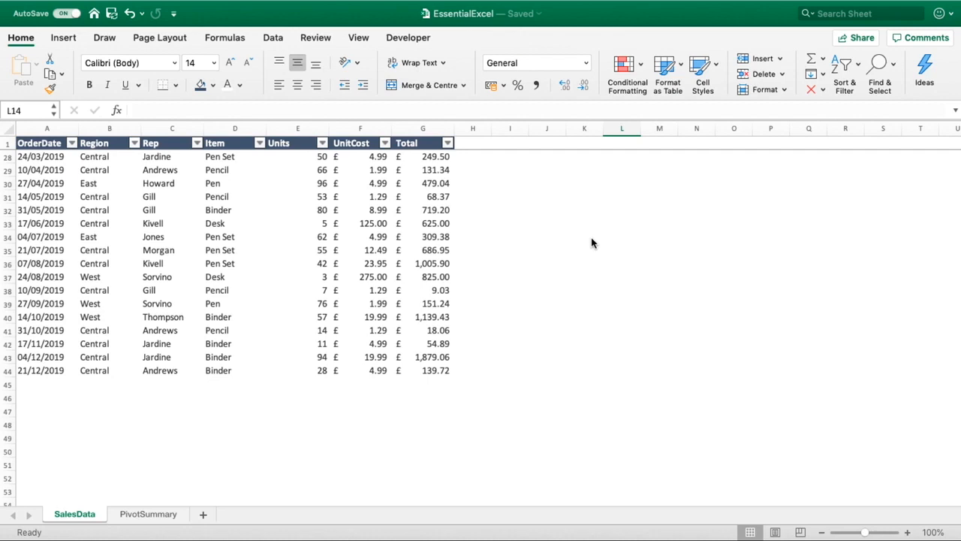
On the PivotSummary sheet, add the Region field to the pivot table's Rows area
left_click(149, 516)
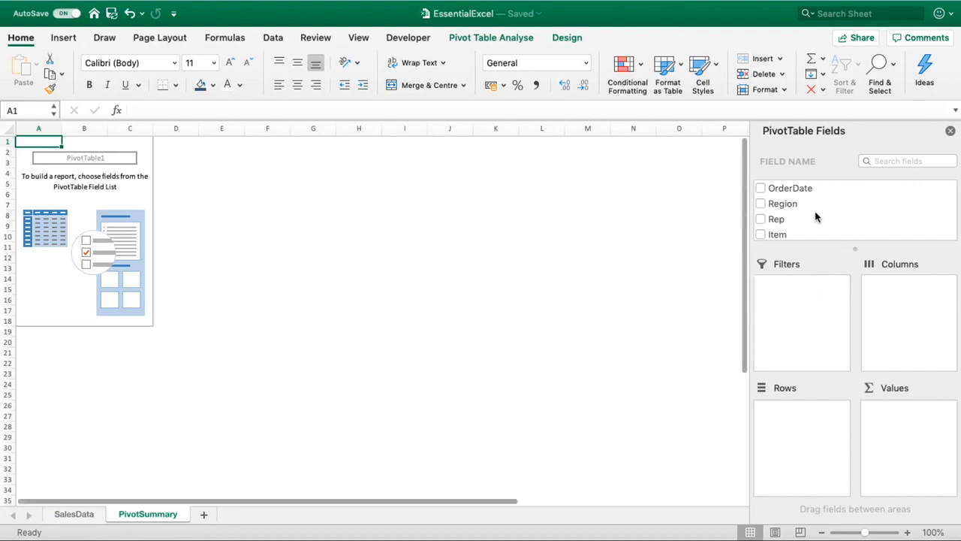
left_click(782, 202)
left_click_drag(783, 202, 805, 423)
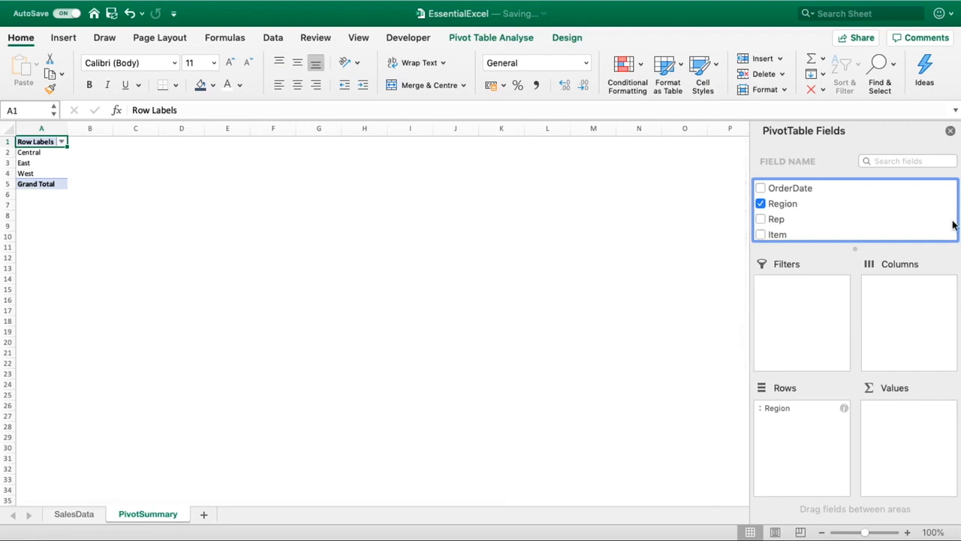
Add the Total field to the pivot table's Values area three times
scroll(793, 216, "down", 3)
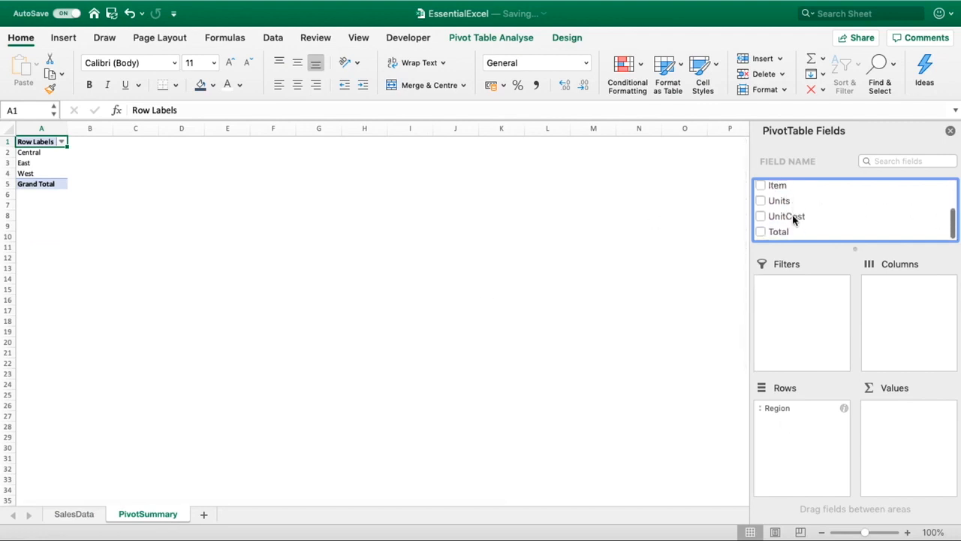
left_click_drag(786, 233, 903, 422)
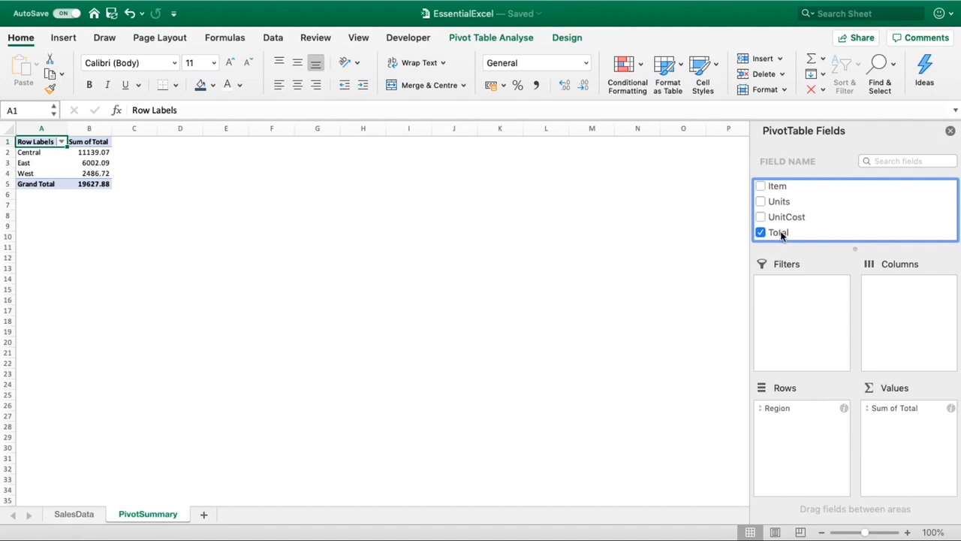
left_click_drag(780, 234, 904, 447)
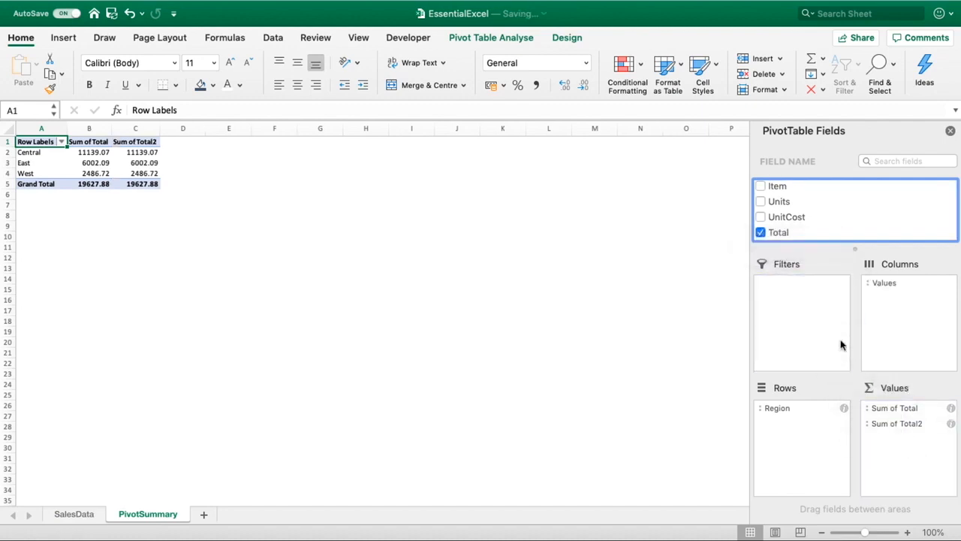
left_click_drag(784, 239, 897, 443)
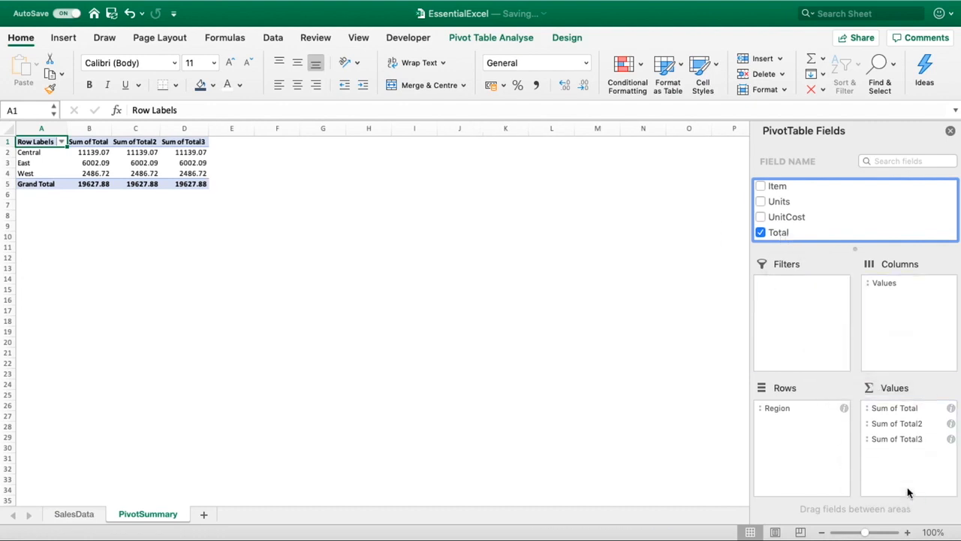
Change the first Total value field, Sum of Total, so that it is summarised by Count
left_click(869, 409)
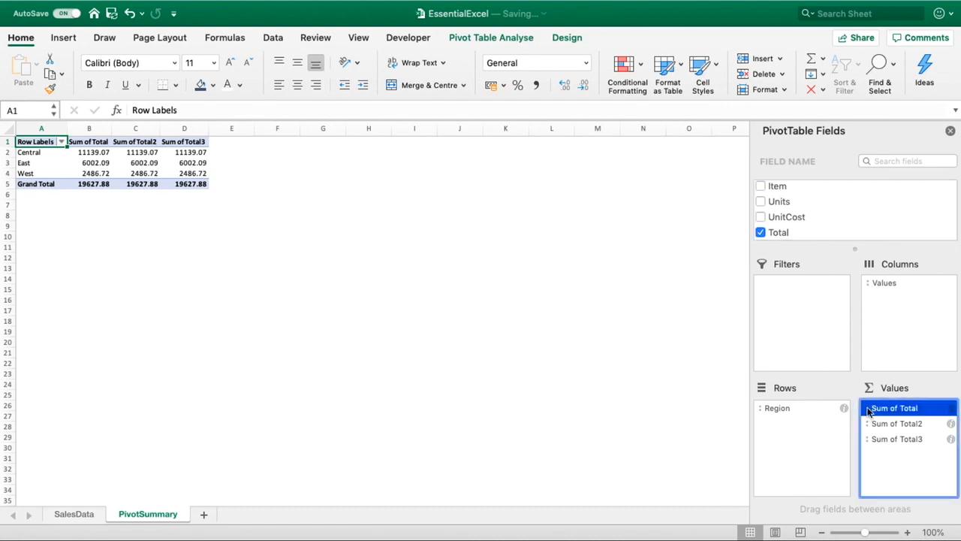
left_click(951, 409)
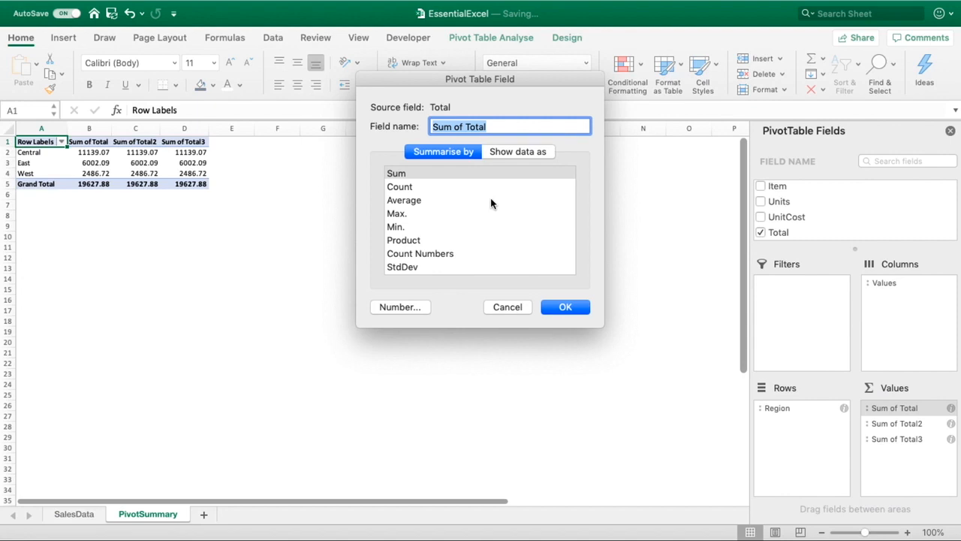
left_click(434, 175)
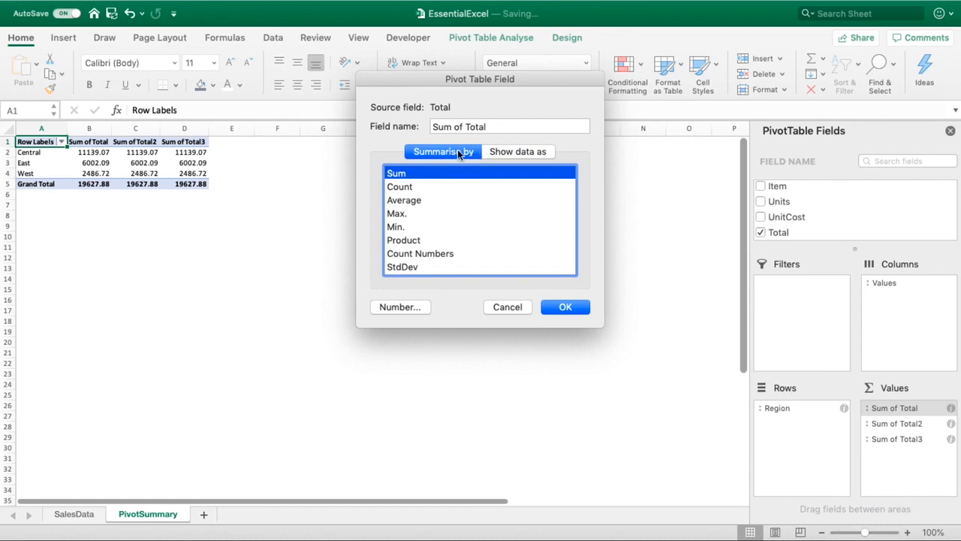
left_click(423, 188)
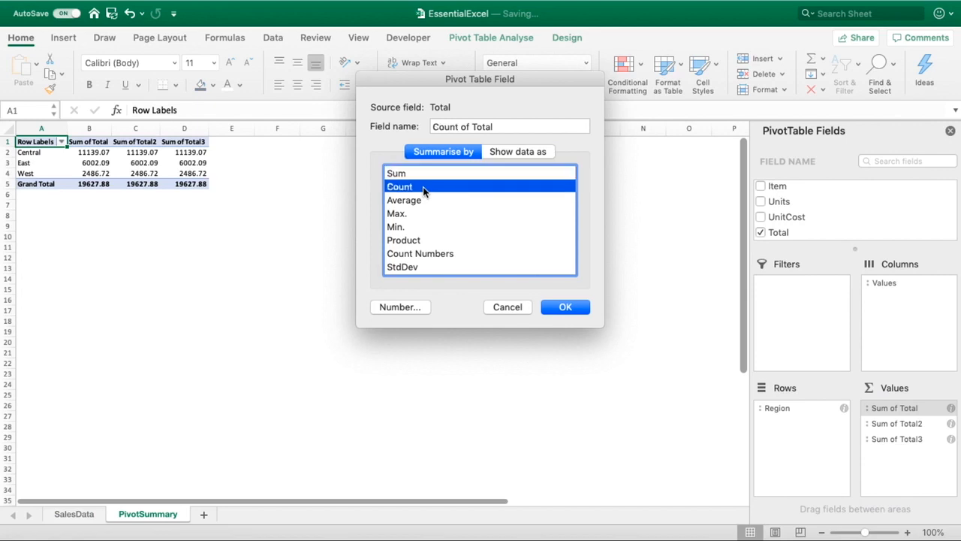
left_click(585, 309)
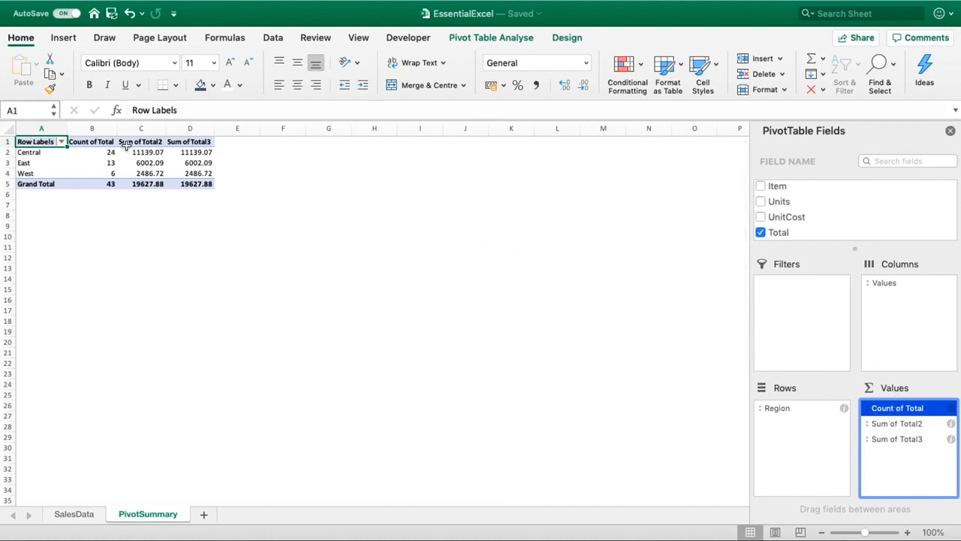
Examine the Count of Total figures for the Central, East and West regions
left_click(93, 141)
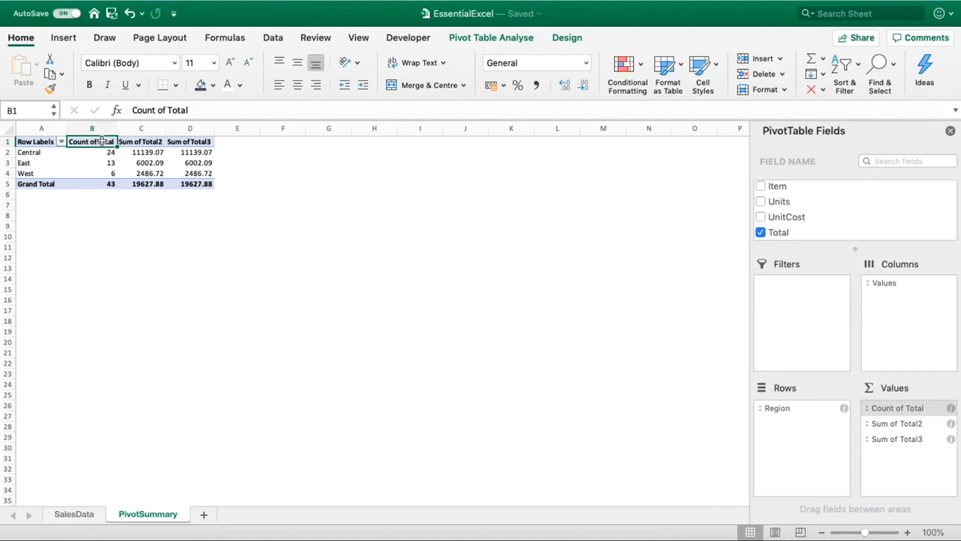
left_click(108, 152)
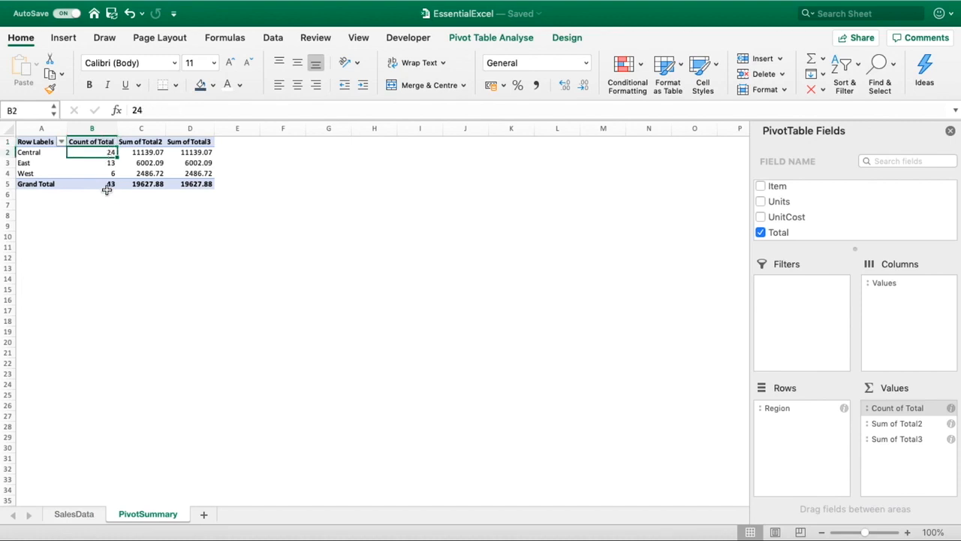
left_click(103, 256)
left_click(97, 153)
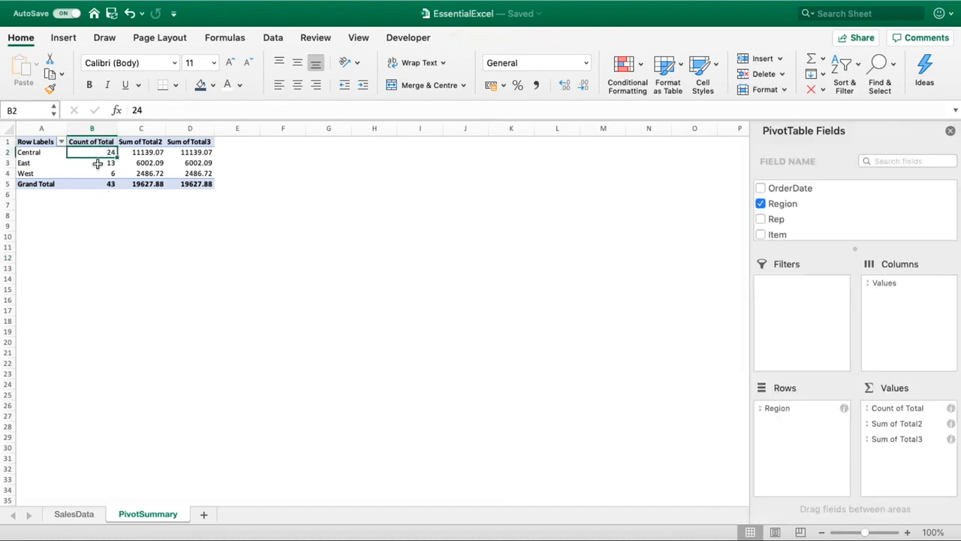
left_click(769, 438)
left_click(101, 161)
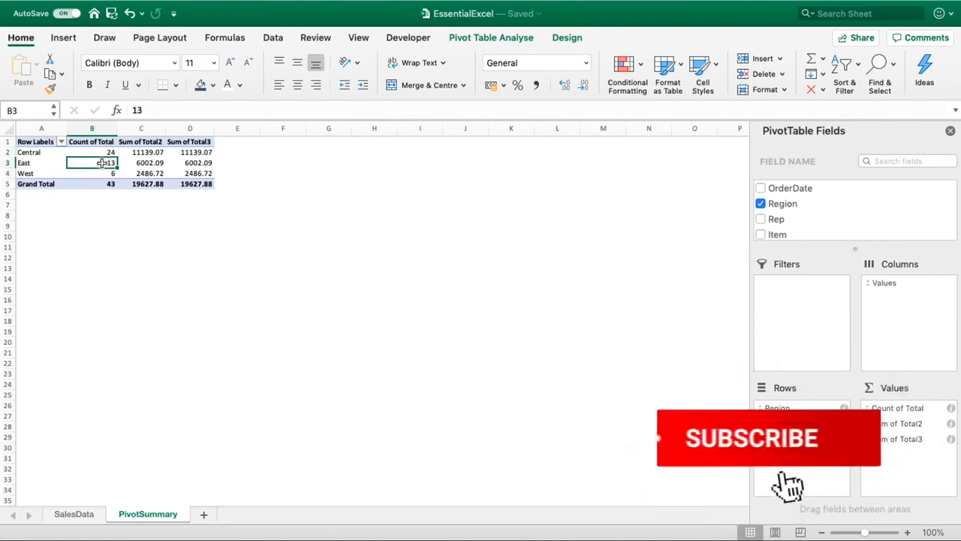
key("Down")
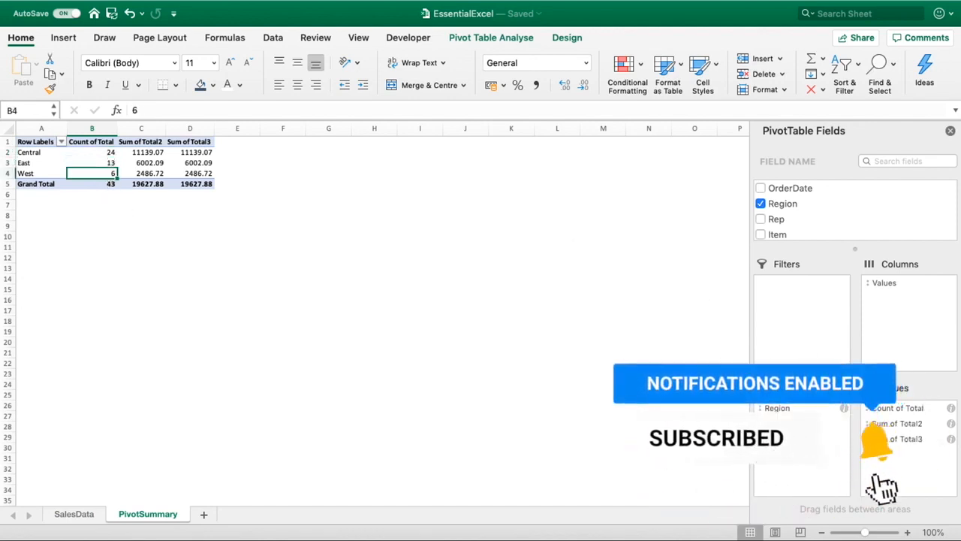
Summarise the second value field, Sum of Total2, by Average and review the average for each region
left_click(950, 425)
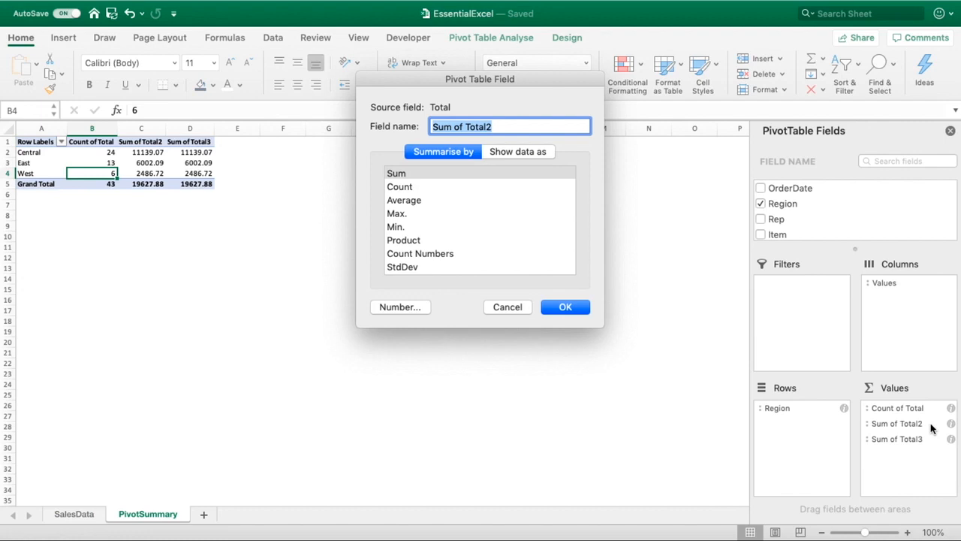
left_click(413, 200)
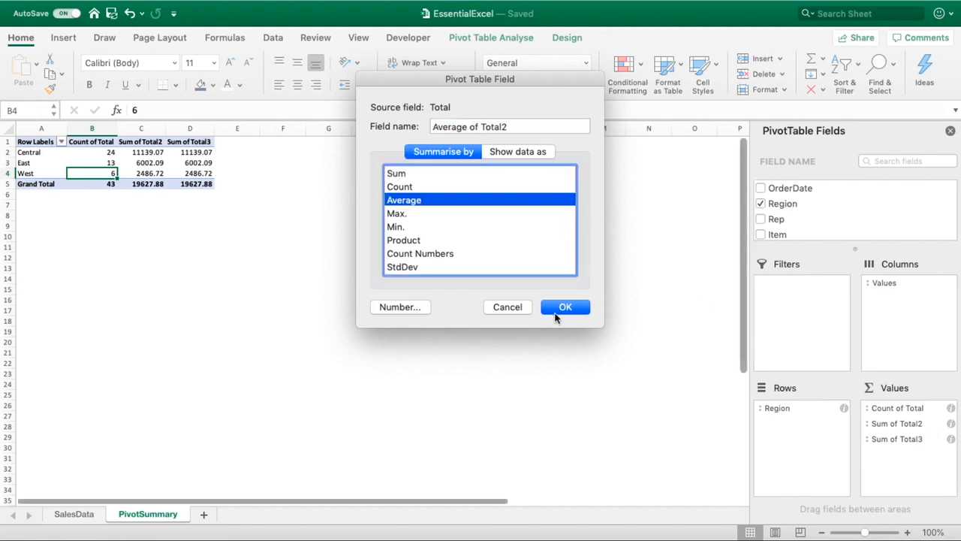
left_click(554, 313)
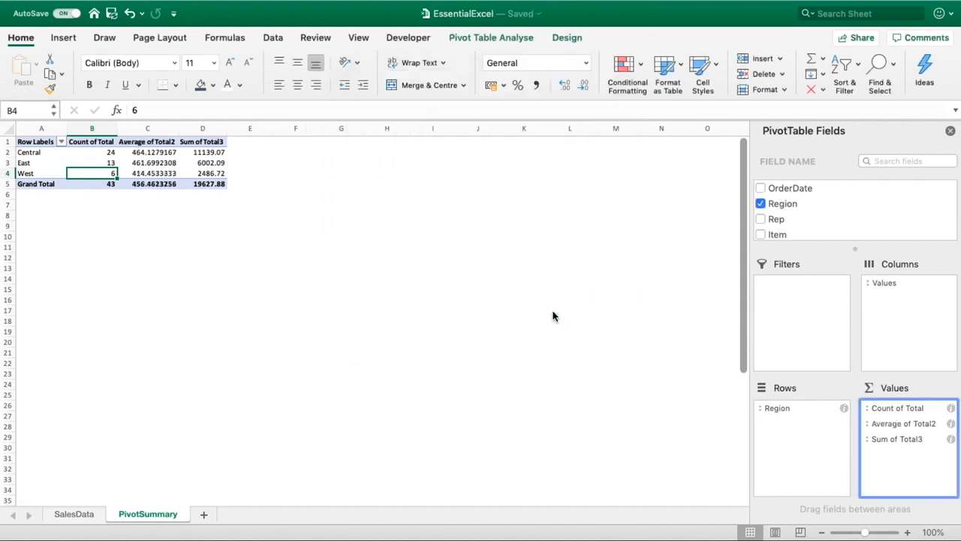
left_click(161, 163)
left_click(158, 153)
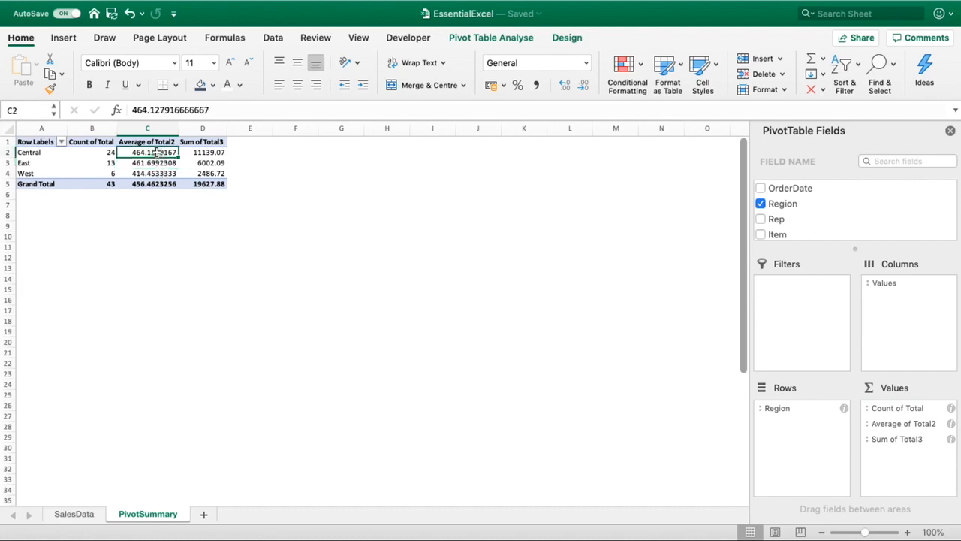
left_click_drag(156, 152, 155, 163)
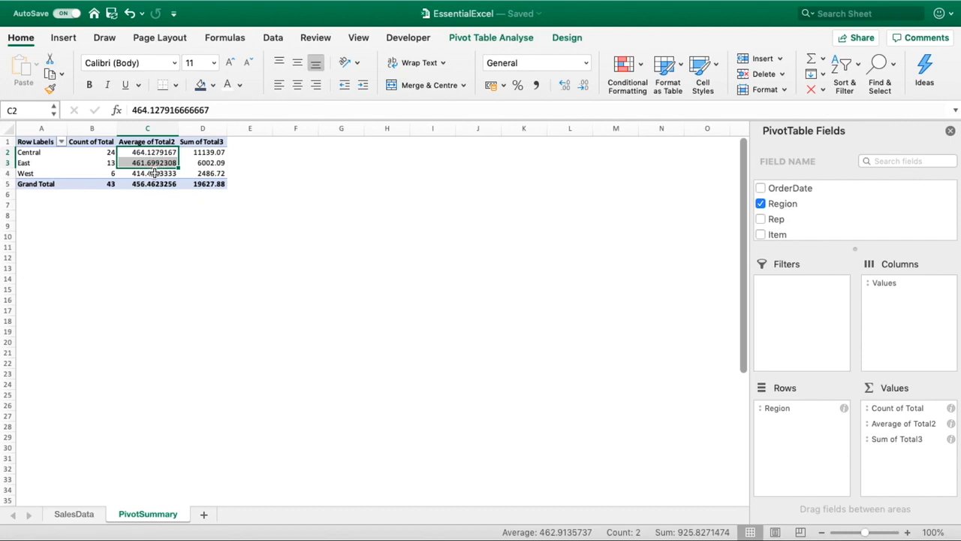
left_click(154, 174)
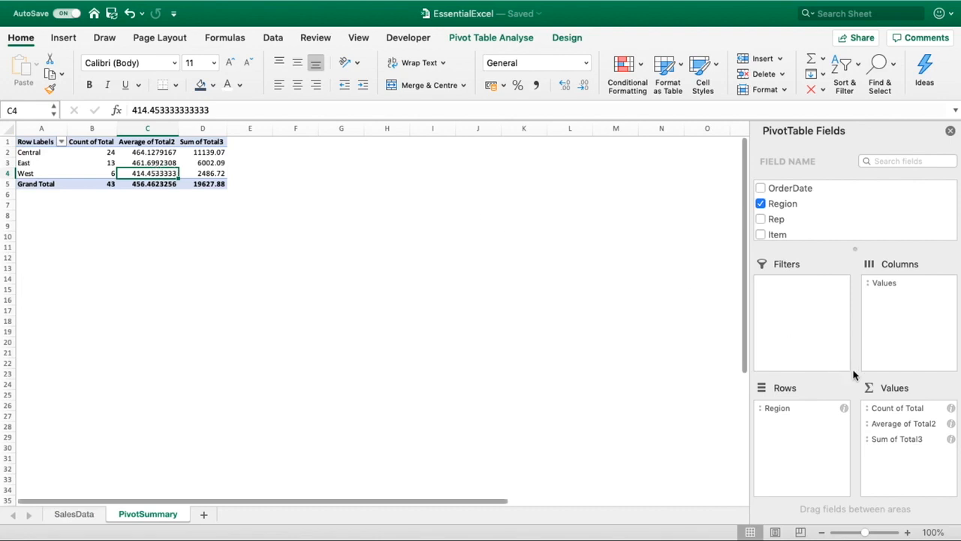
Format the Average of Total2 value field as Currency with the £ symbol and 0 decimal places
left_click(950, 424)
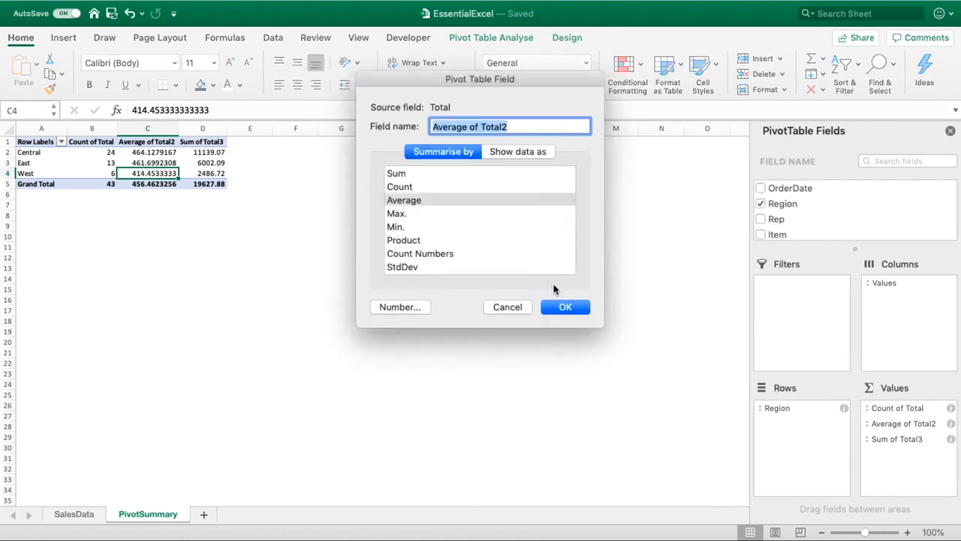
left_click(403, 308)
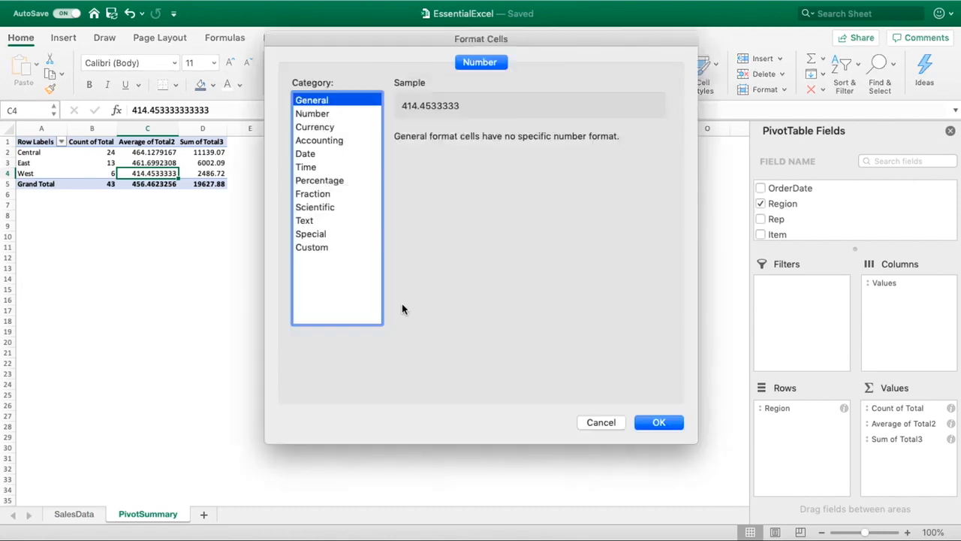
left_click(330, 127)
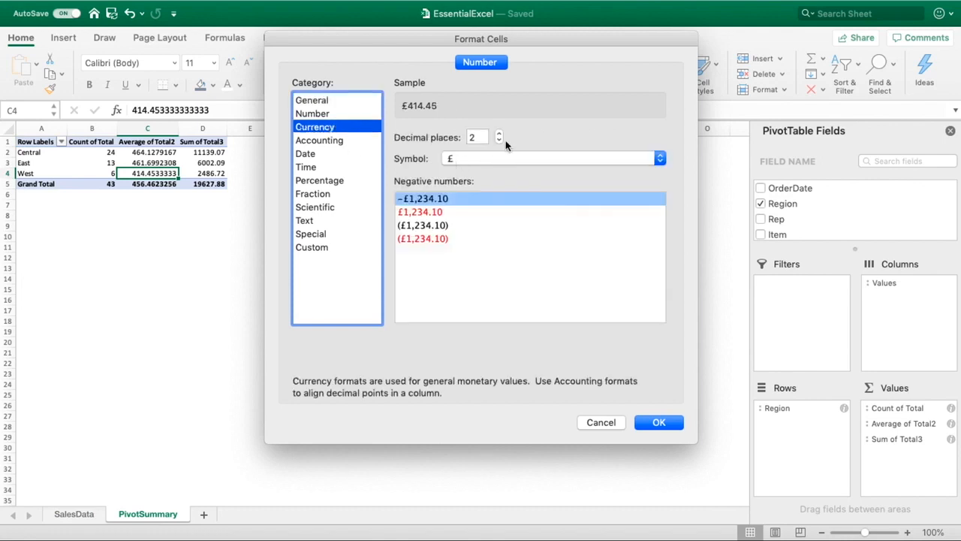
left_click(498, 140)
left_click(499, 139)
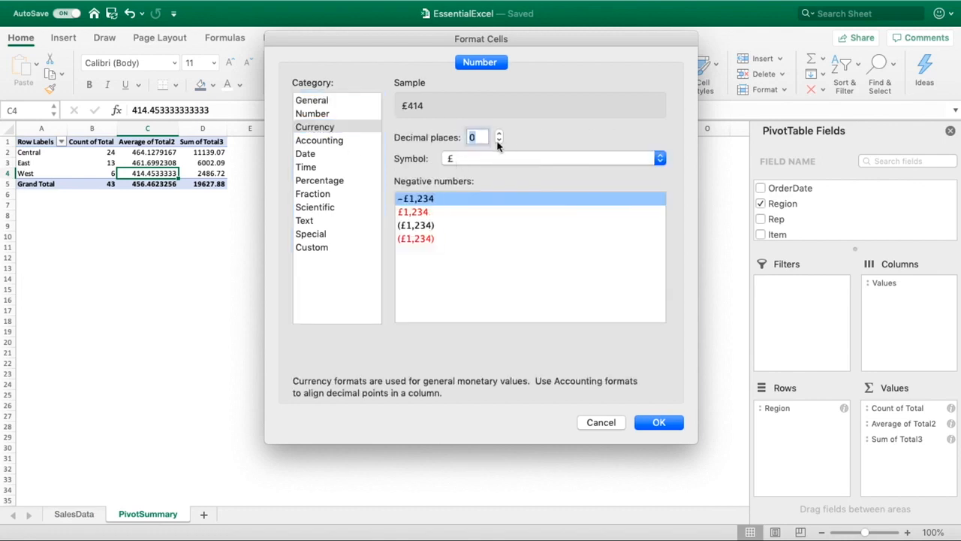
left_click(660, 422)
left_click(572, 308)
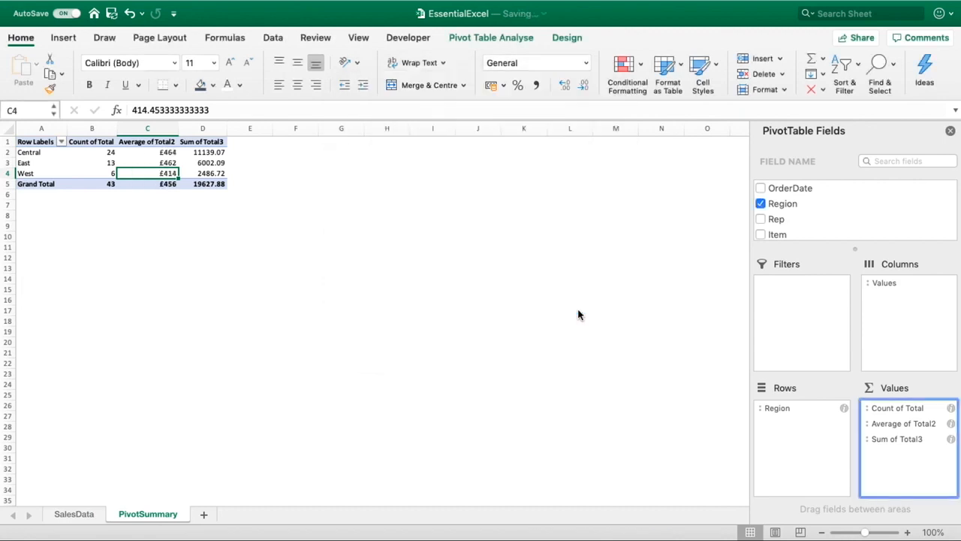
Format the Sum of Total3 value field as Currency with the £ symbol and 0 decimal places
left_click(951, 439)
left_click(414, 306)
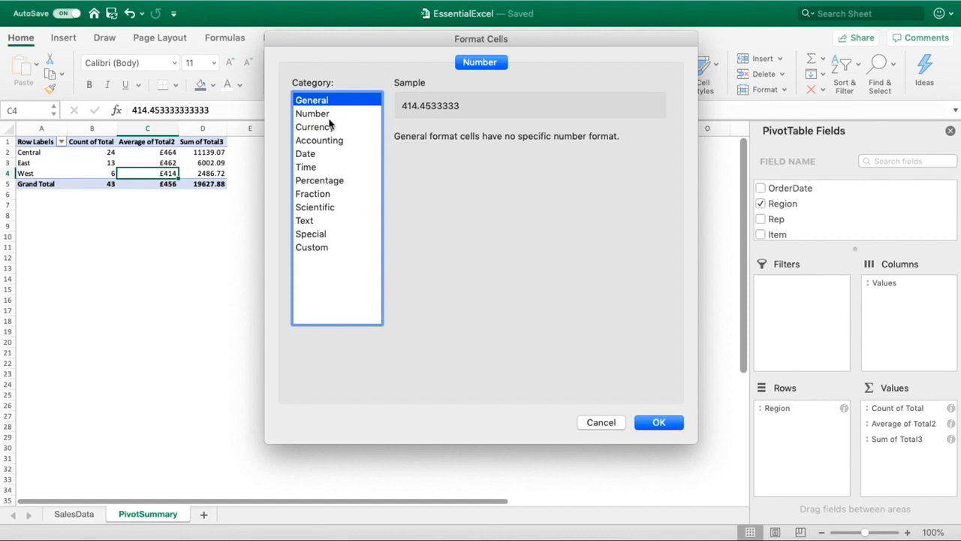
left_click(330, 126)
left_click(499, 140)
left_click(498, 141)
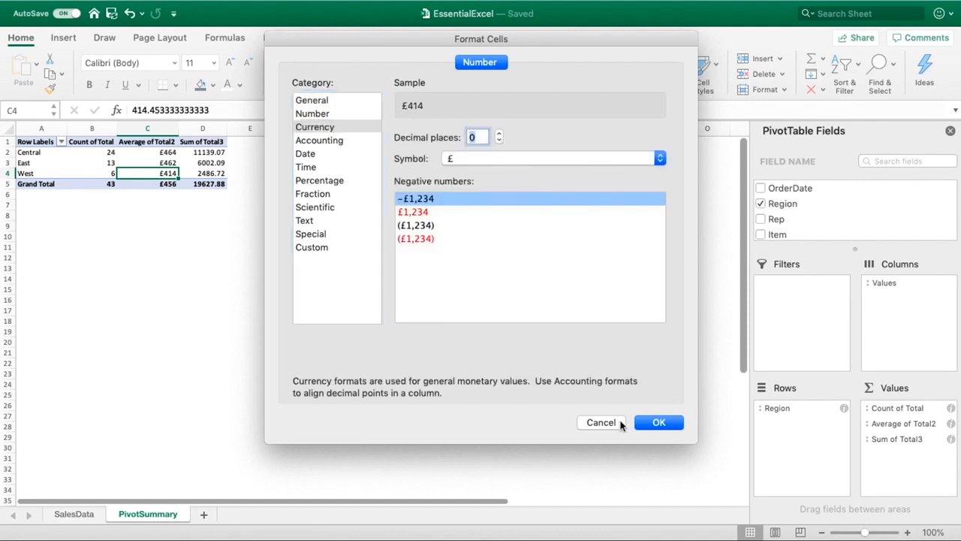
left_click(654, 423)
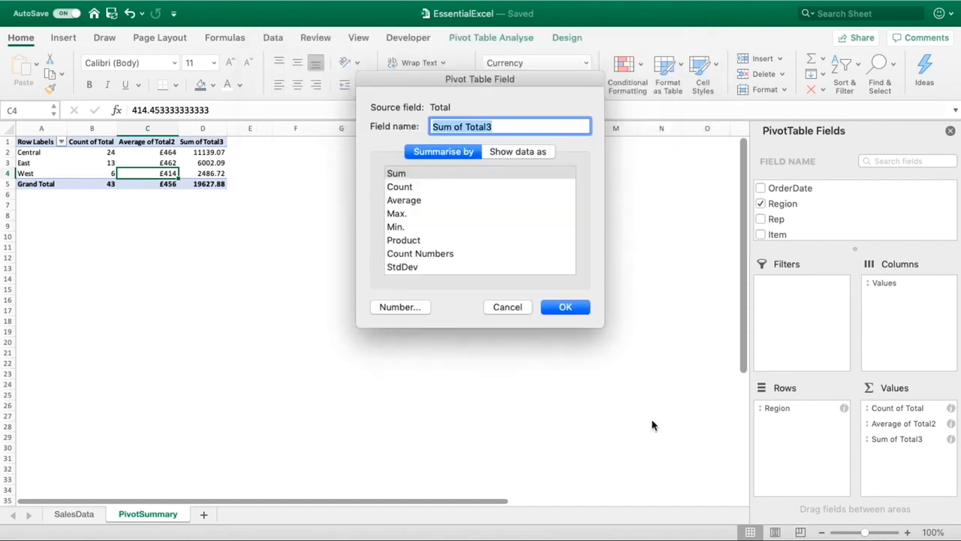
left_click(580, 310)
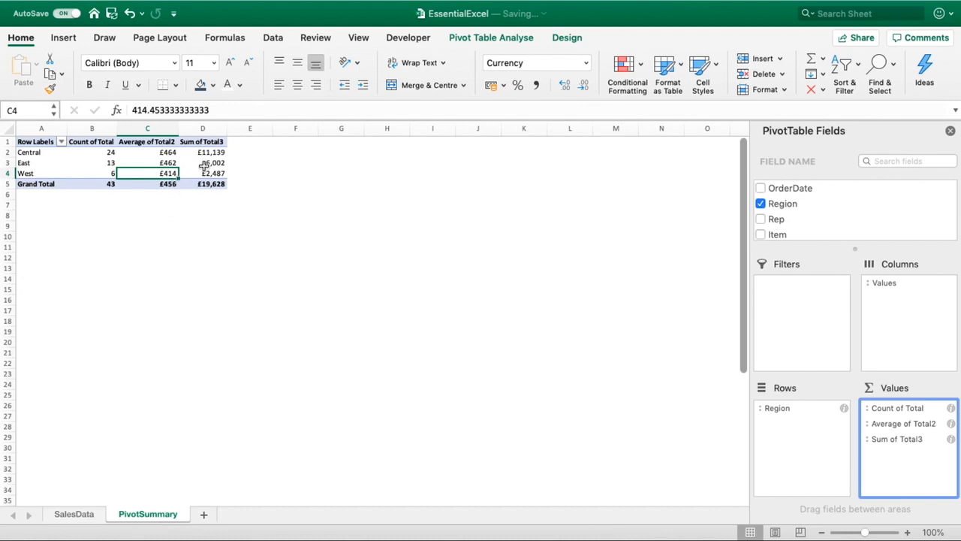
Compare the count, average and sum of sales across the regions in the pivot table
left_click(169, 163)
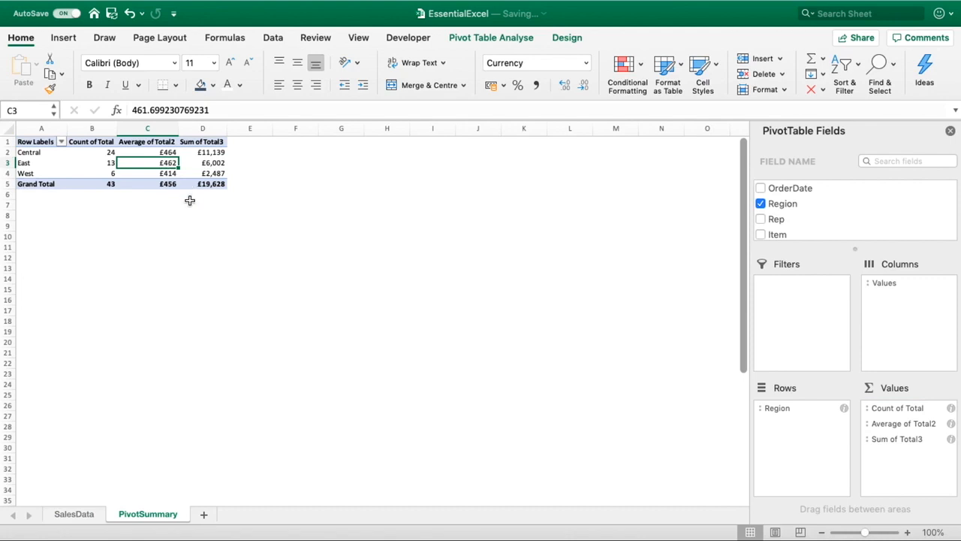
left_click(93, 142)
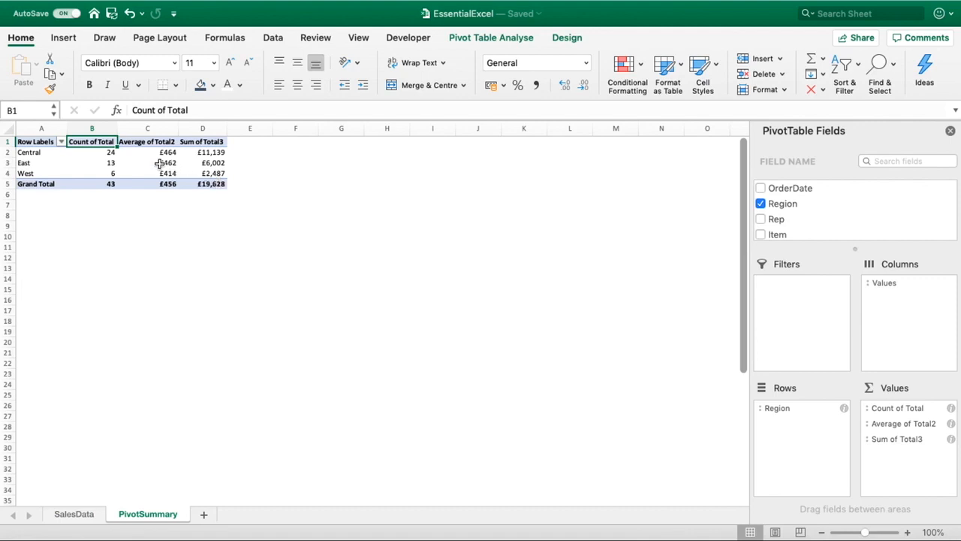
left_click(212, 174)
left_click_drag(213, 174, 112, 174)
left_click(223, 174)
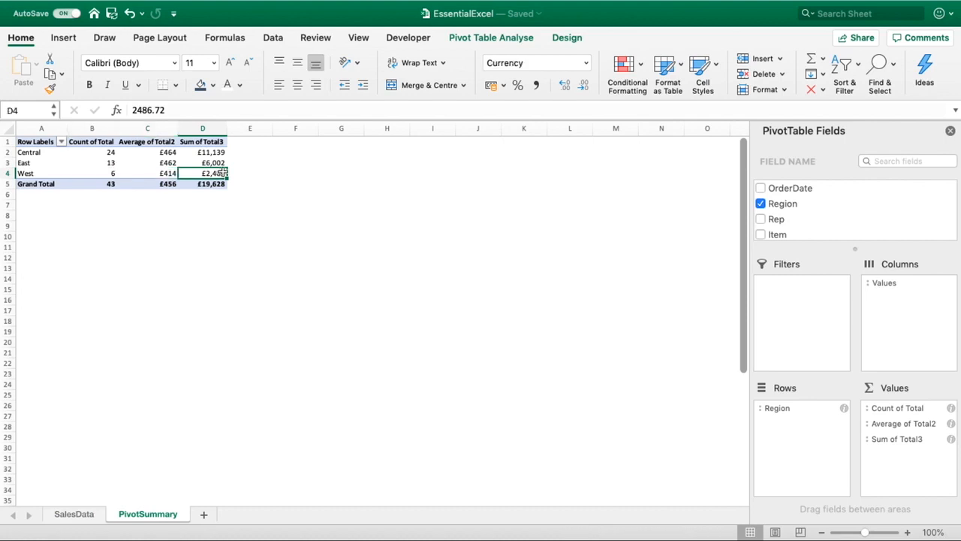
left_click(218, 153)
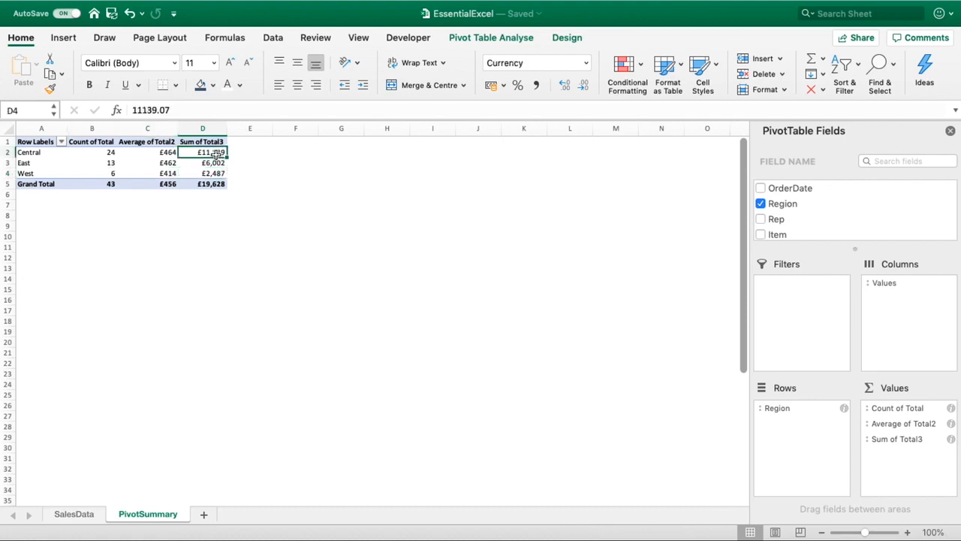
Check the sales counts for the Central and West regions and the grand total of sales
left_click(109, 151)
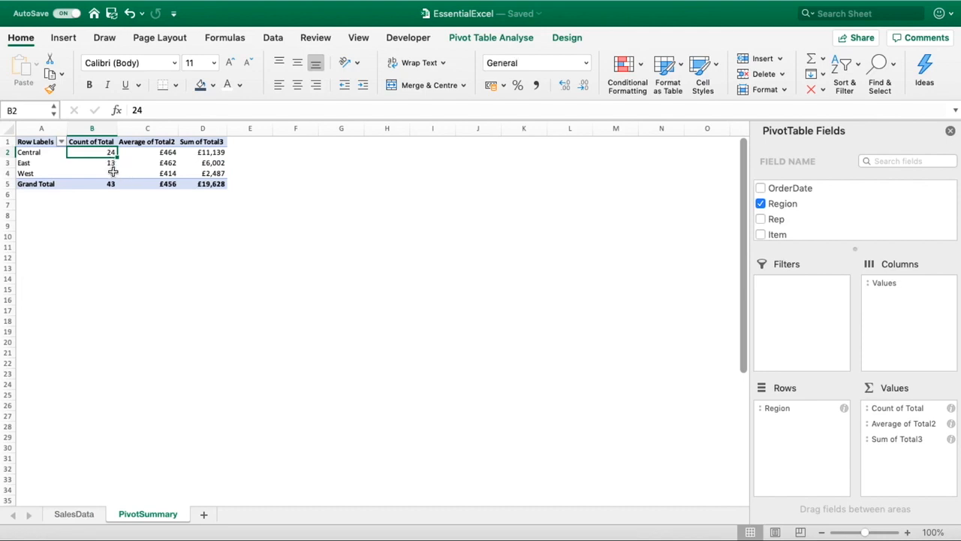
left_click(113, 173)
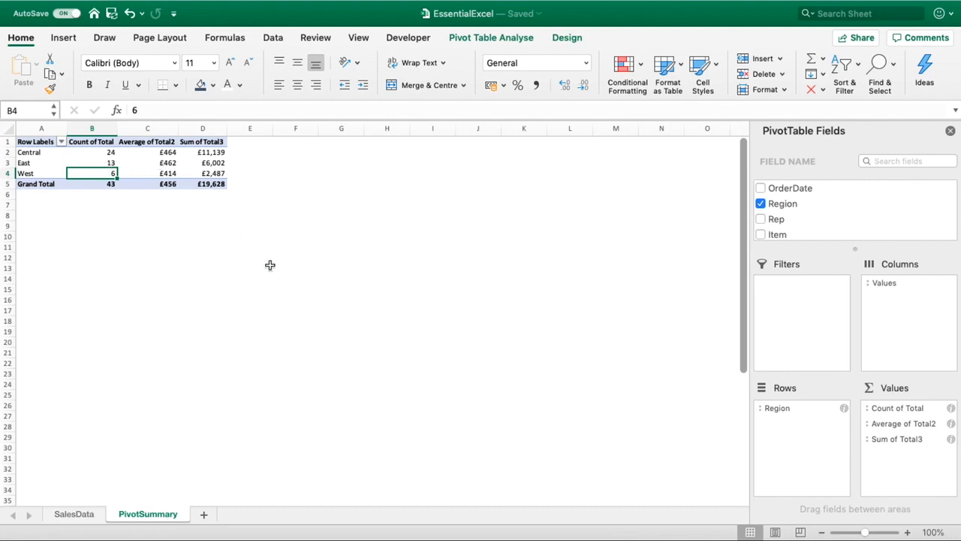
left_click(204, 186)
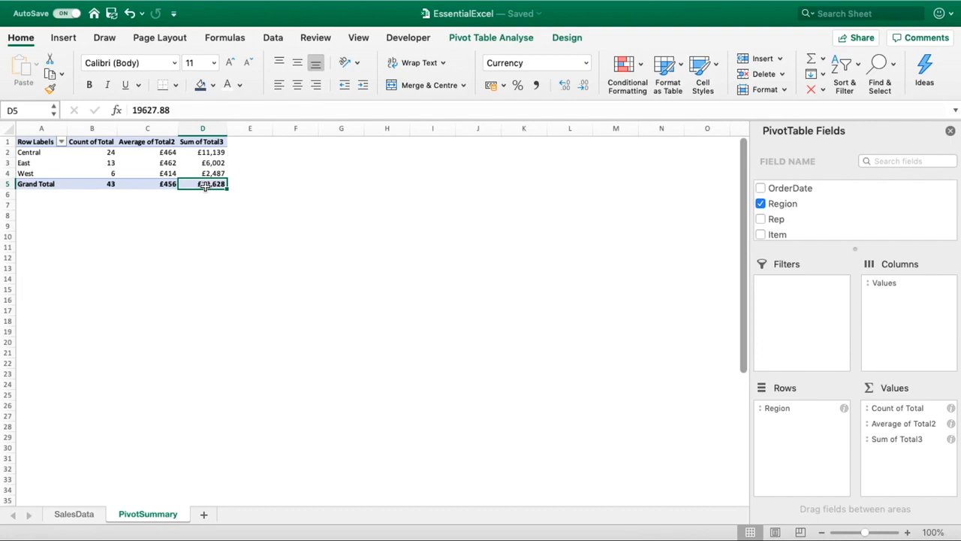
Add the Total field to the pivot values again, between Average of Total2 and Sum of Total3, and summarise it by Max
scroll(871, 233, "down", 3)
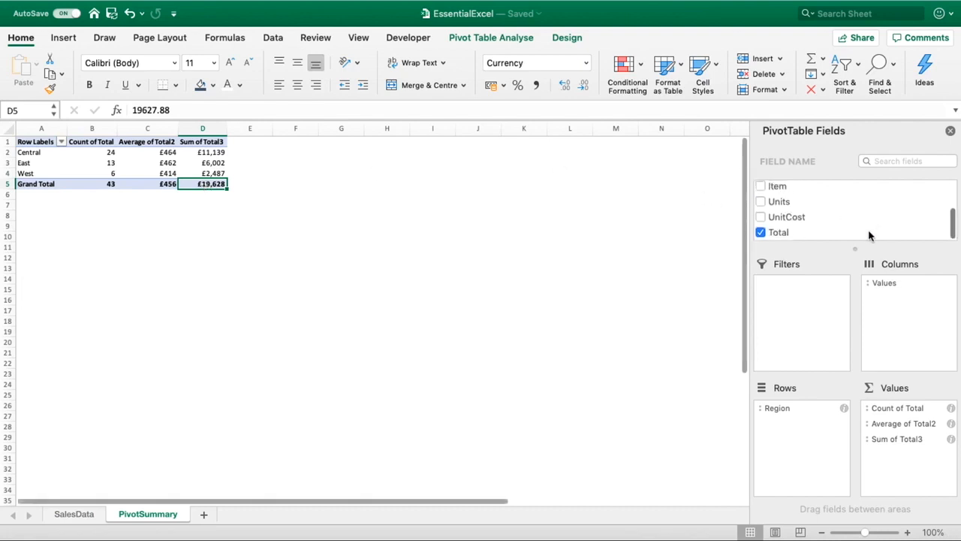
left_click_drag(787, 236, 913, 436)
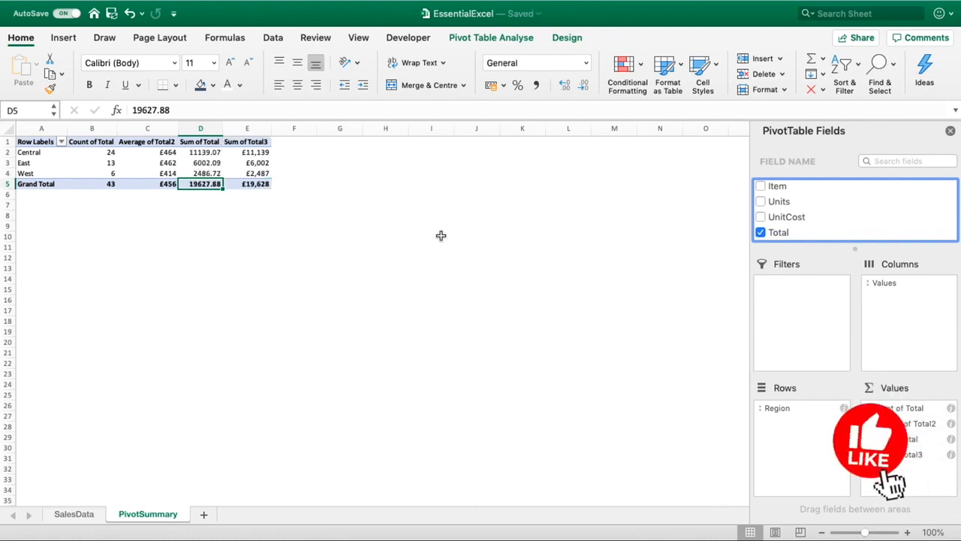
left_click(950, 443)
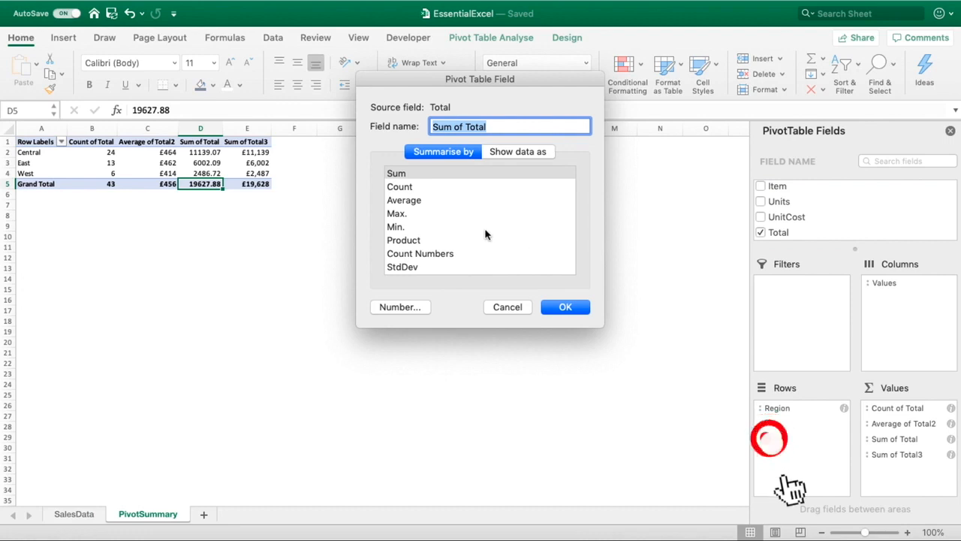
scroll(485, 235, "down", 3)
scroll(485, 235, "up", 3)
scroll(485, 235, "down", 3)
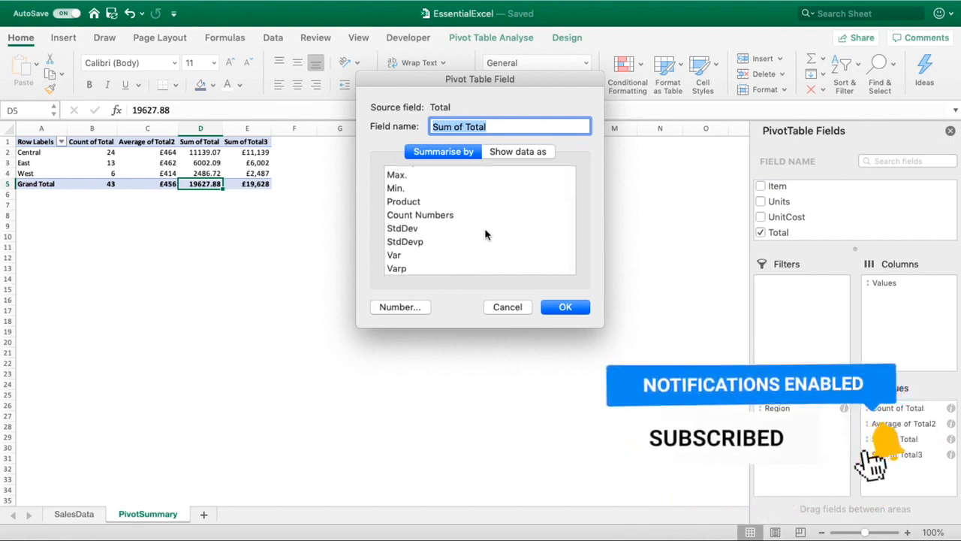
scroll(485, 235, "up", 3)
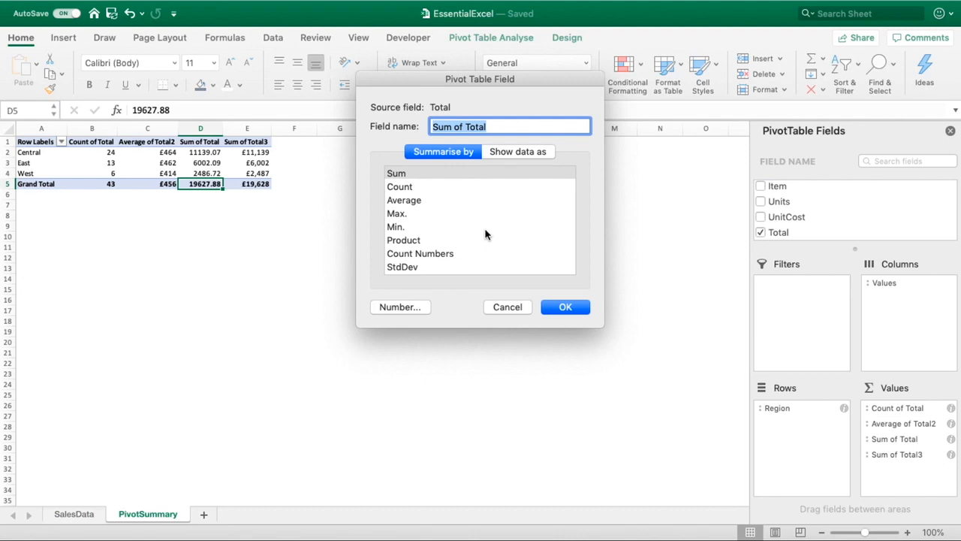
left_click(411, 217)
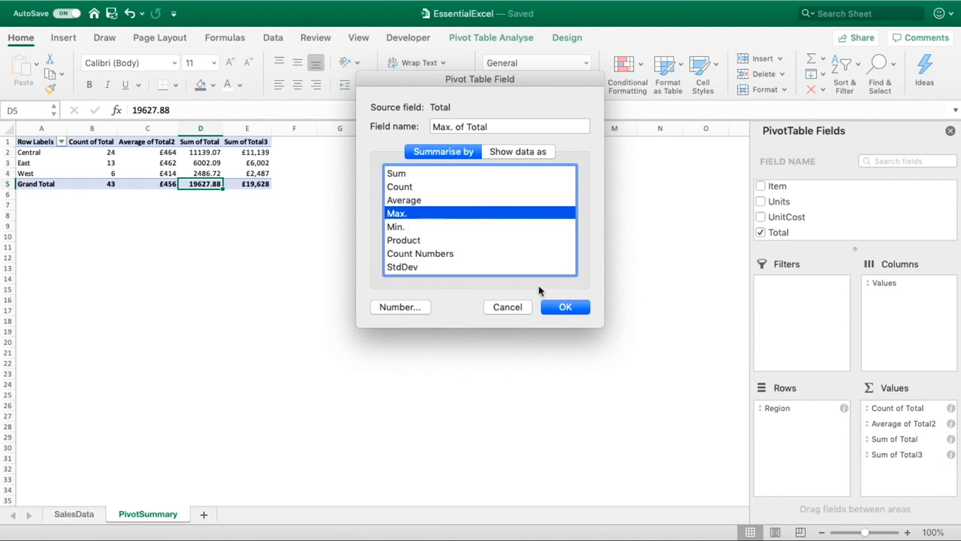
left_click(573, 314)
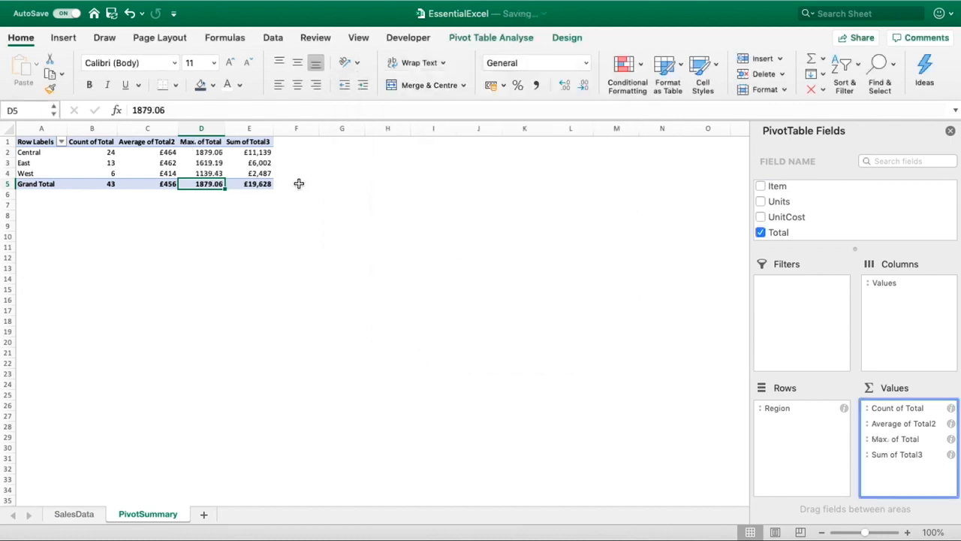
Review the Central region's maximum sale alongside its count, average and sum of sales
left_click(217, 197)
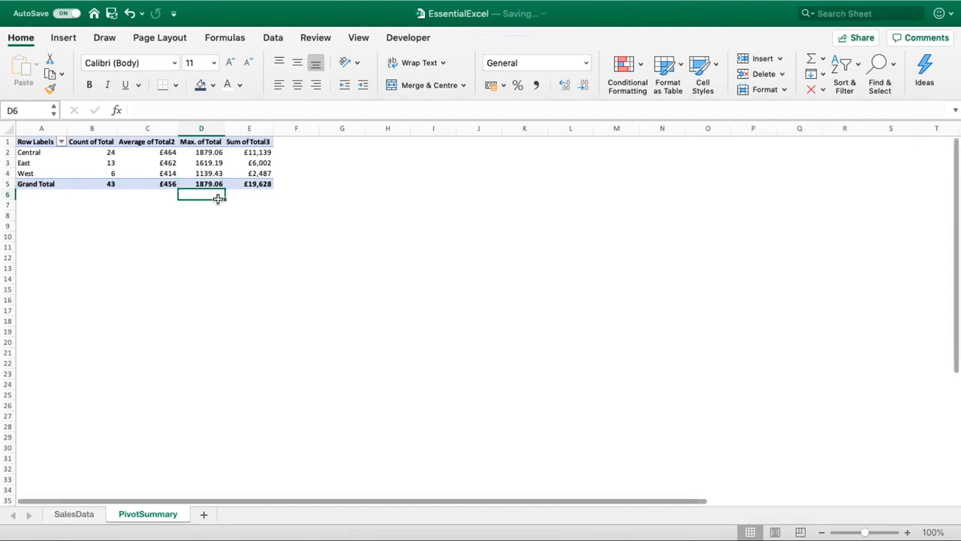
left_click(218, 154)
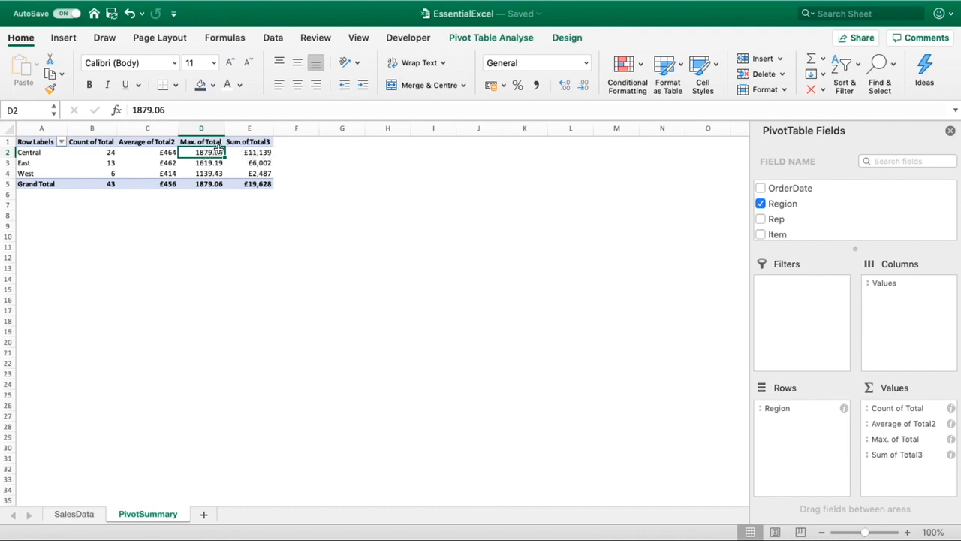
left_click(111, 154)
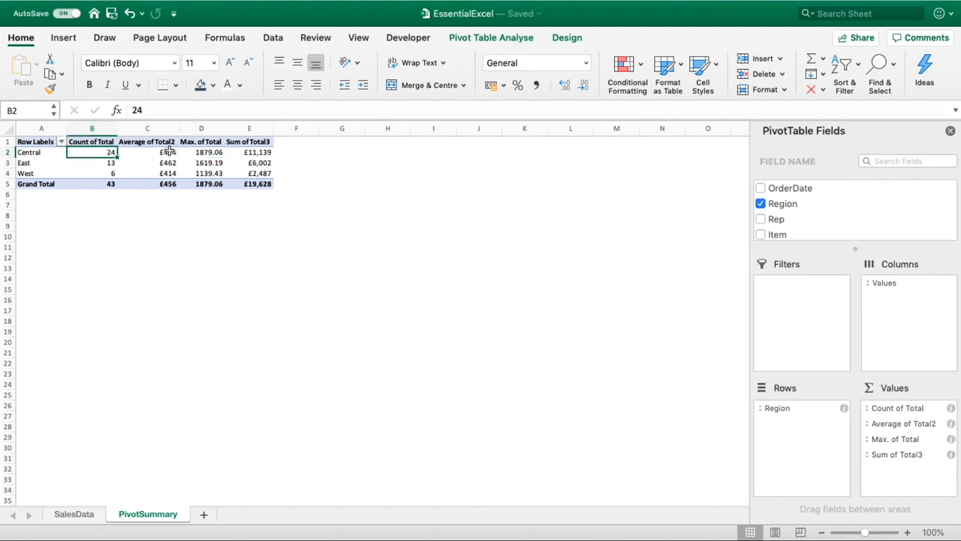
left_click(197, 154)
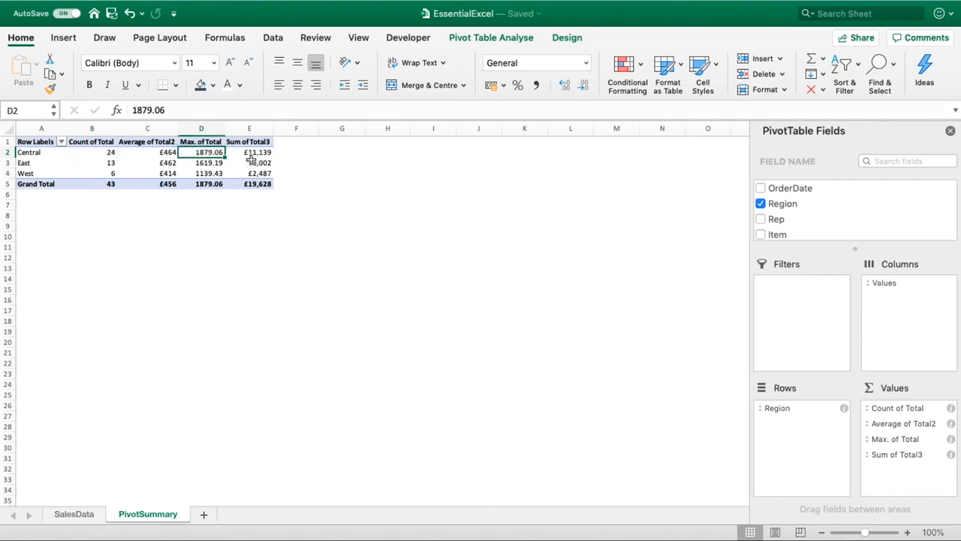
left_click(246, 151)
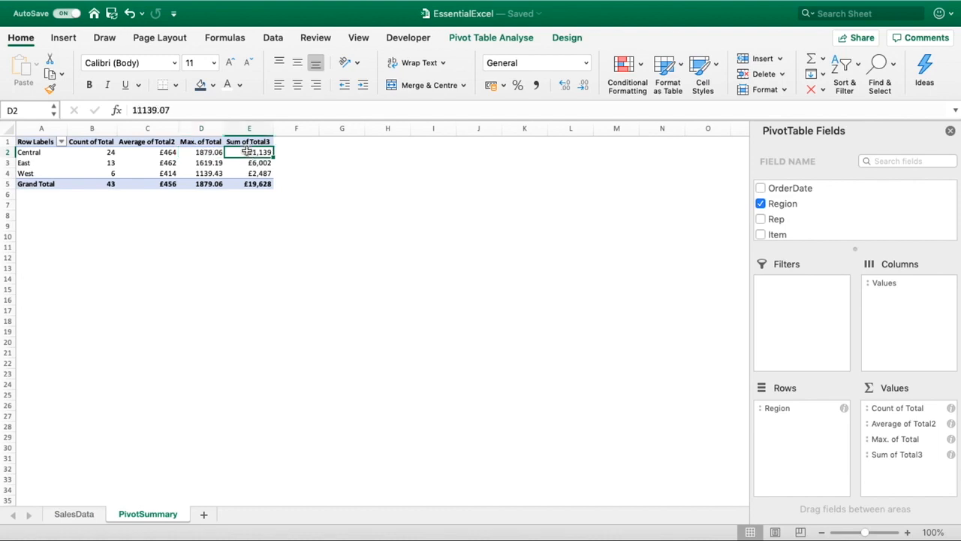
left_click(208, 152)
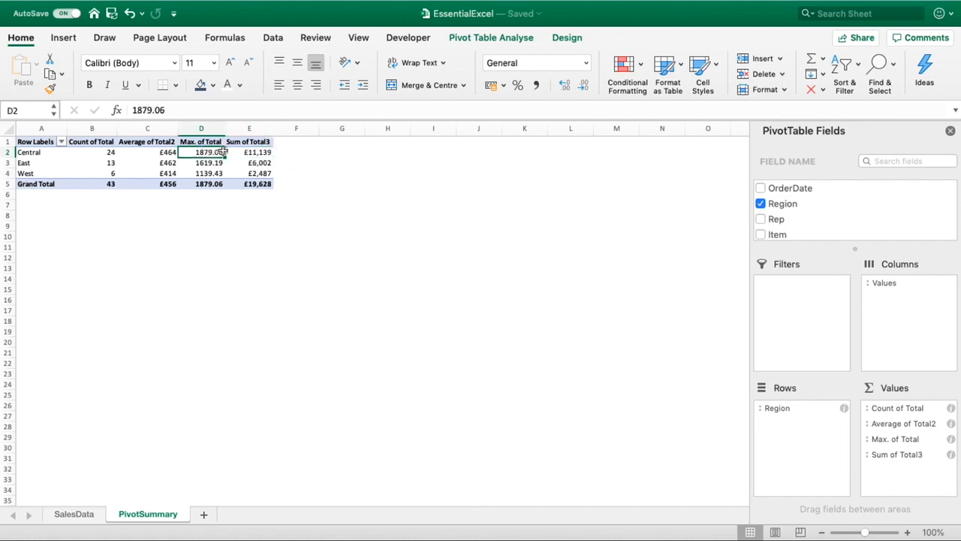
Format the Max. of Total value field as Currency with the £ symbol and 0 decimal places
left_click(951, 440)
left_click(406, 308)
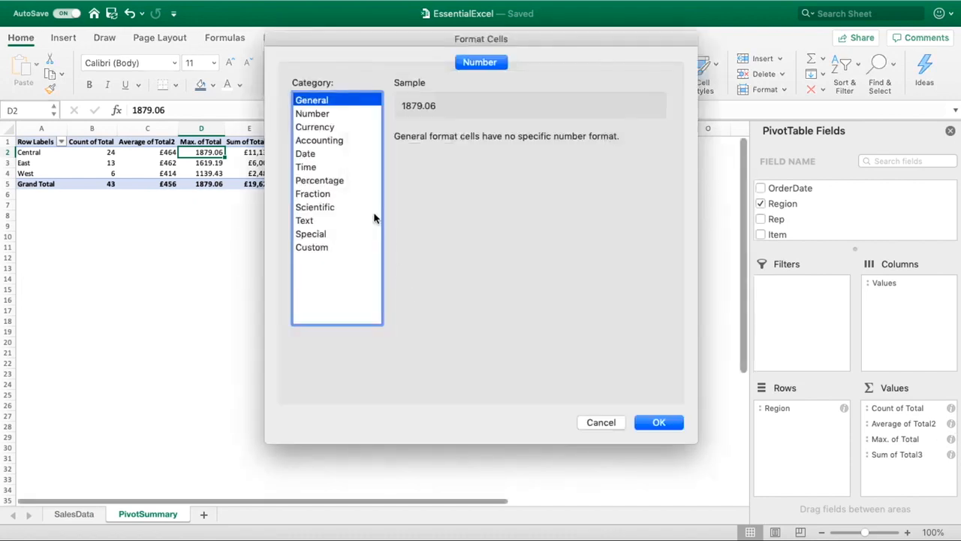
left_click(374, 126)
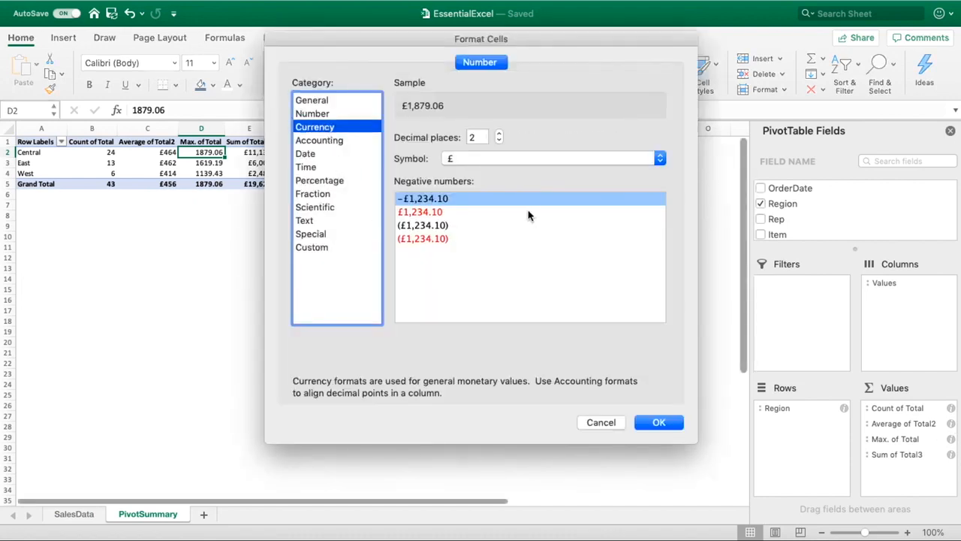
left_click(500, 139)
left_click(499, 139)
left_click(672, 420)
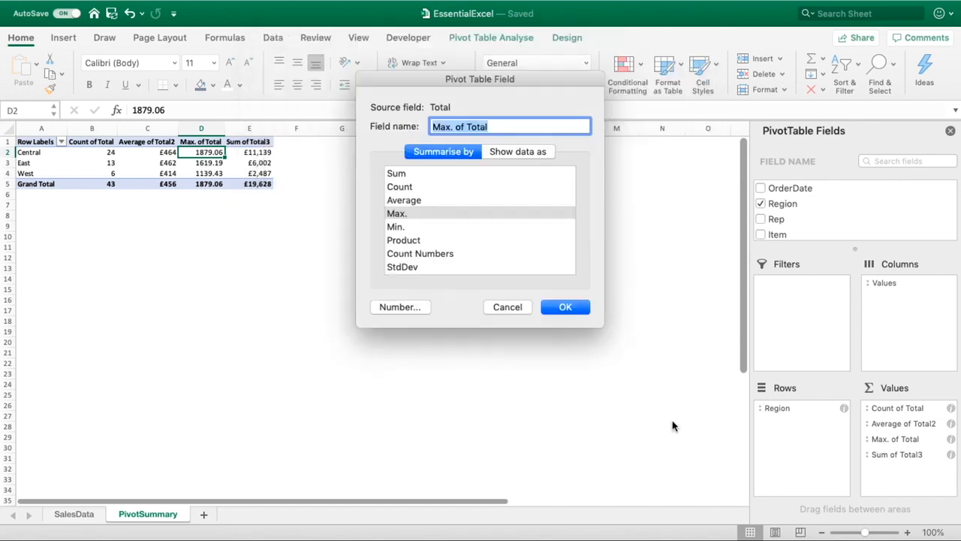
left_click(565, 306)
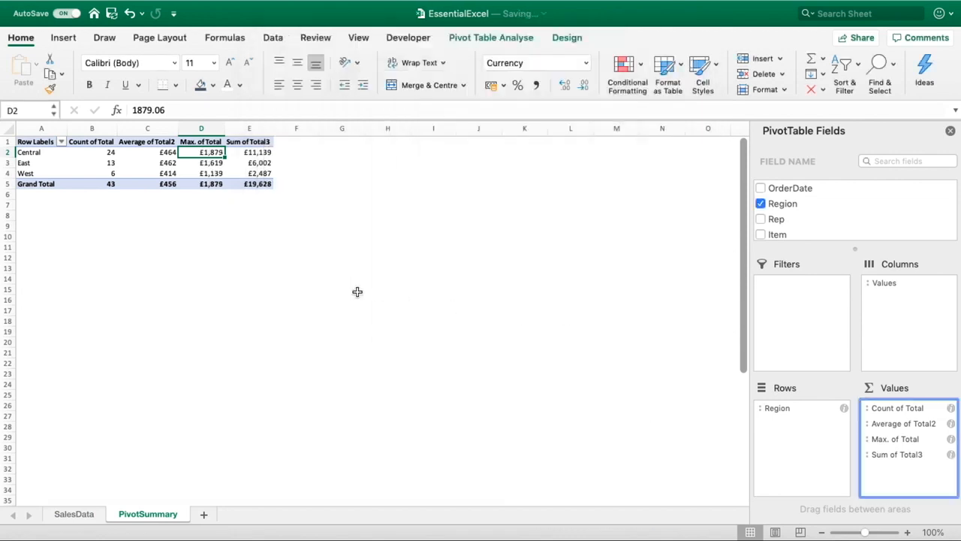